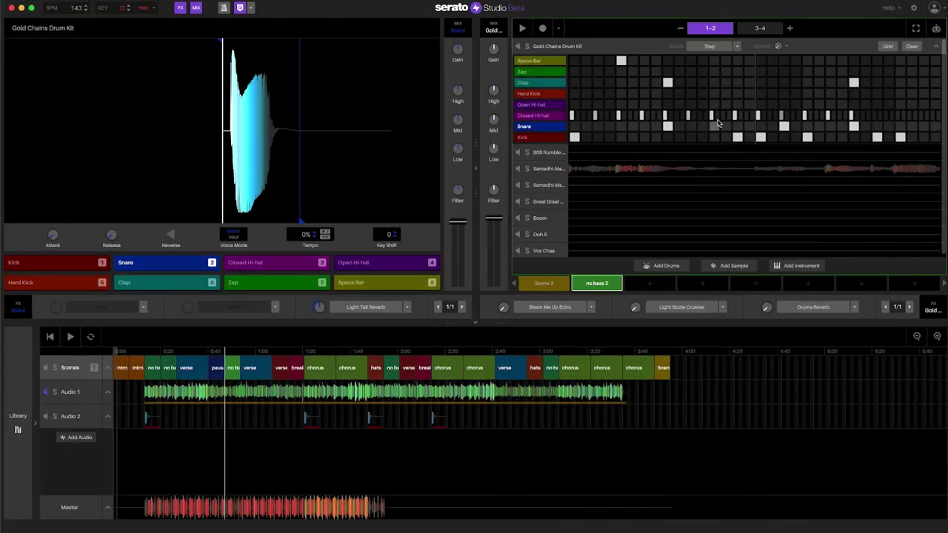
- Select and audition the Snare pad, then start playback of the Gold Chains Drum Kit pattern
{"action": "left_click", "coordinate": [144, 266]}
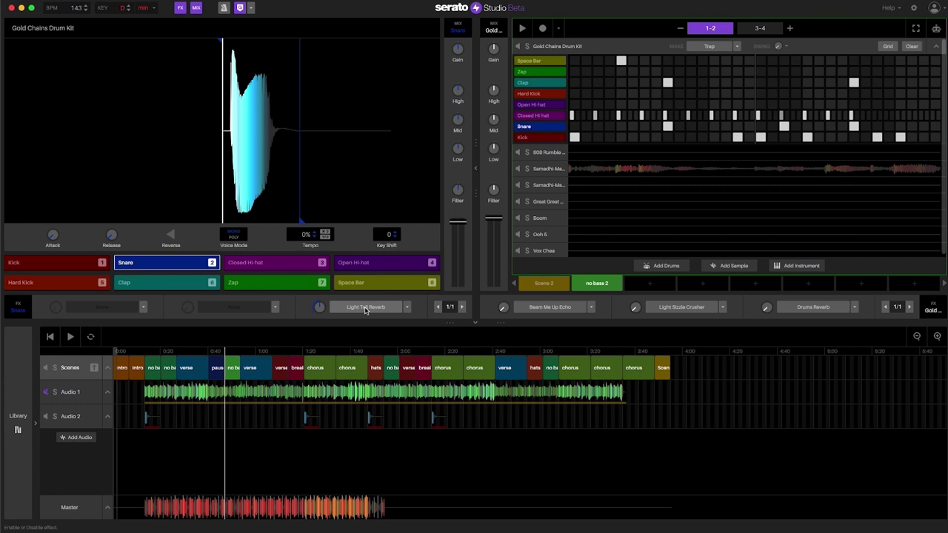
{"action": "left_click", "coordinate": [186, 263]}
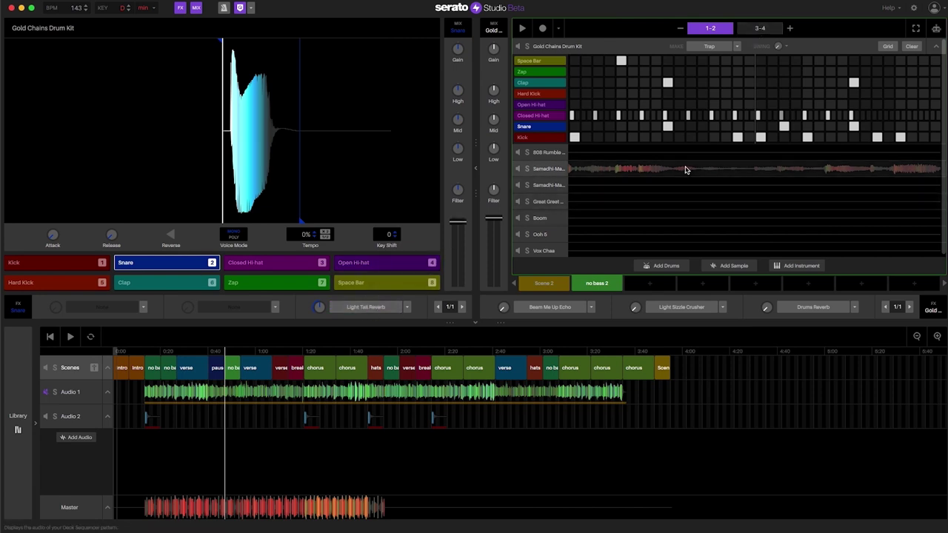
{"action": "key", "text": "space"}
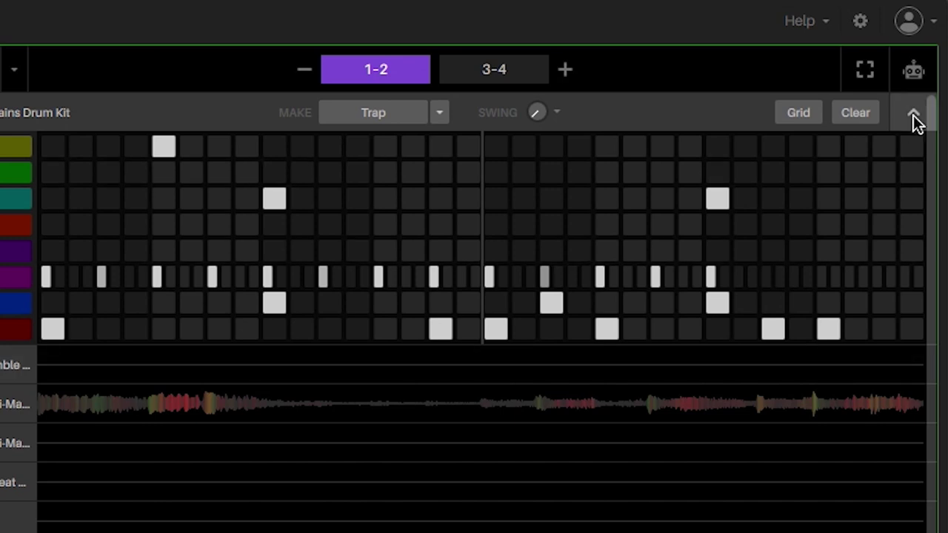
- Switch the Snare to automation editing with FX 3 On as the automated parameter
{"action": "left_click", "coordinate": [915, 73]}
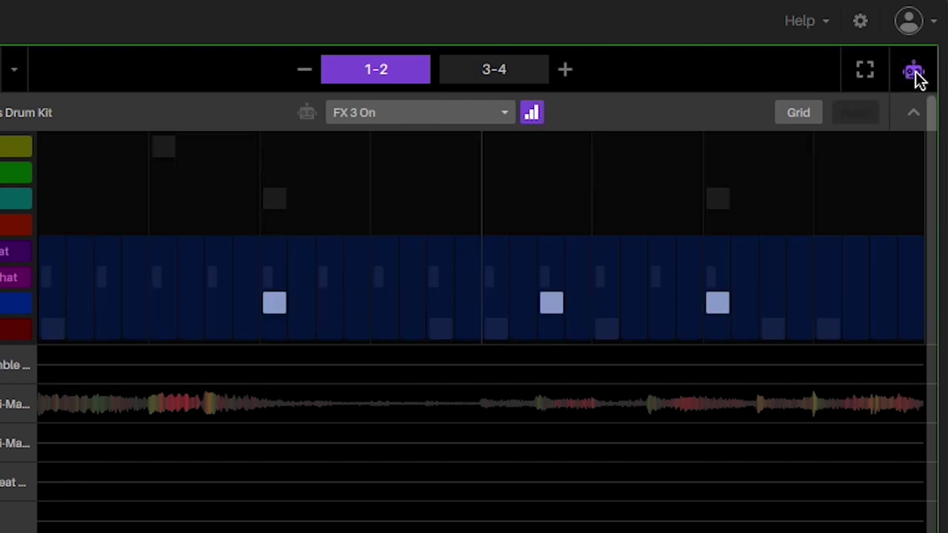
{"action": "left_click", "coordinate": [393, 122]}
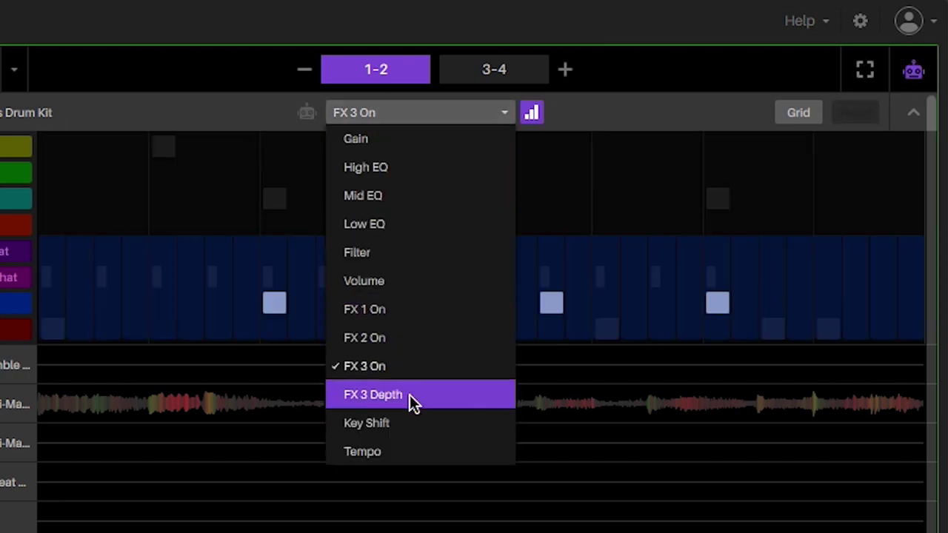
{"action": "left_click", "coordinate": [606, 109]}
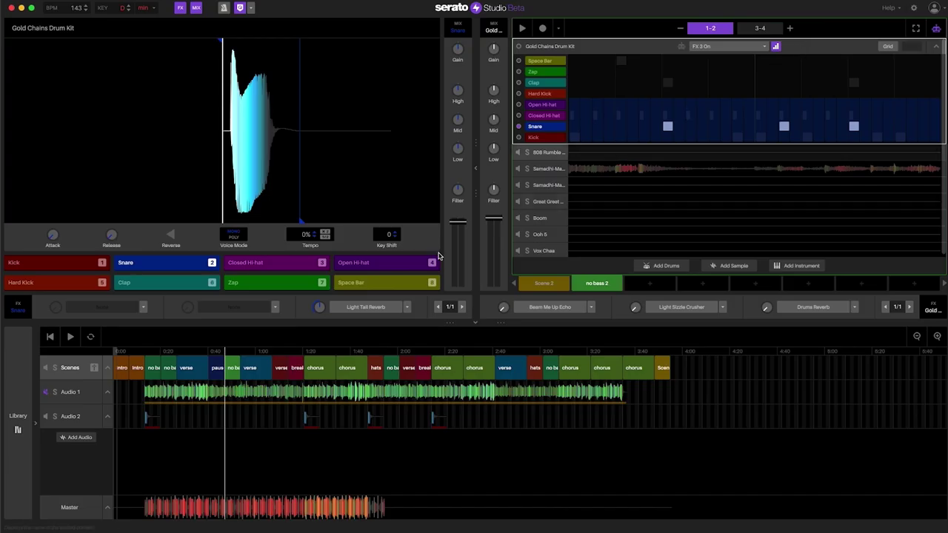
- Test the Light Tail Reverb on the Snare sample, leaving it switched off
{"action": "left_click", "coordinate": [363, 310]}
{"action": "left_click", "coordinate": [364, 310]}
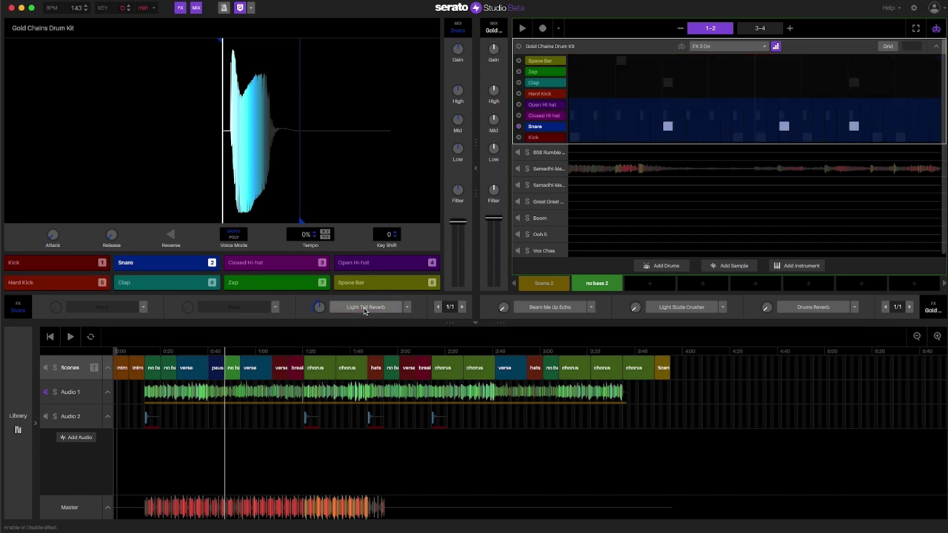
{"action": "left_click", "coordinate": [153, 263]}
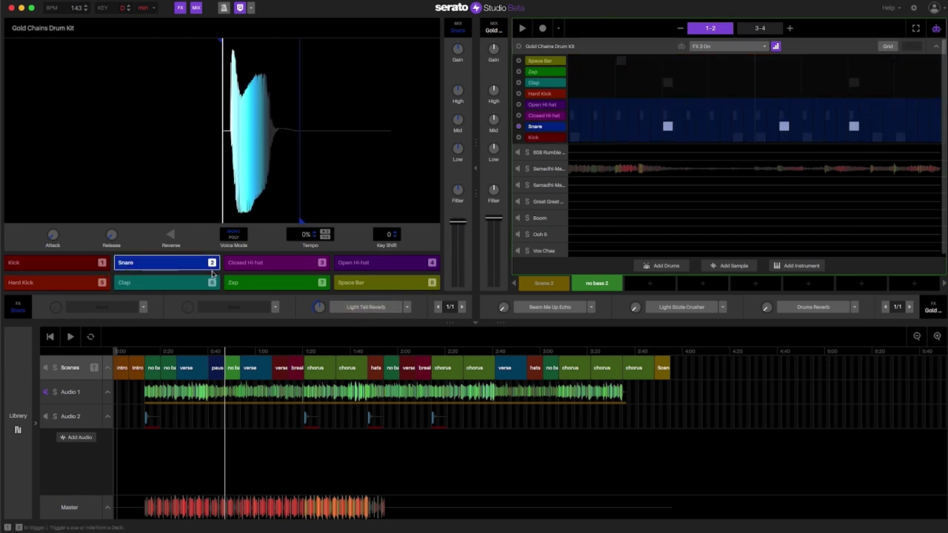
{"action": "left_click", "coordinate": [378, 308]}
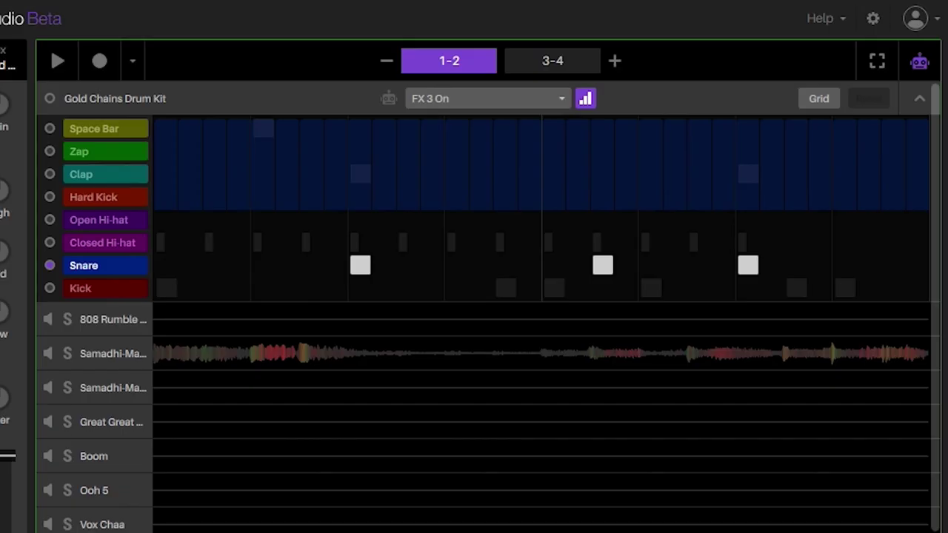
{"action": "left_click", "coordinate": [378, 309]}
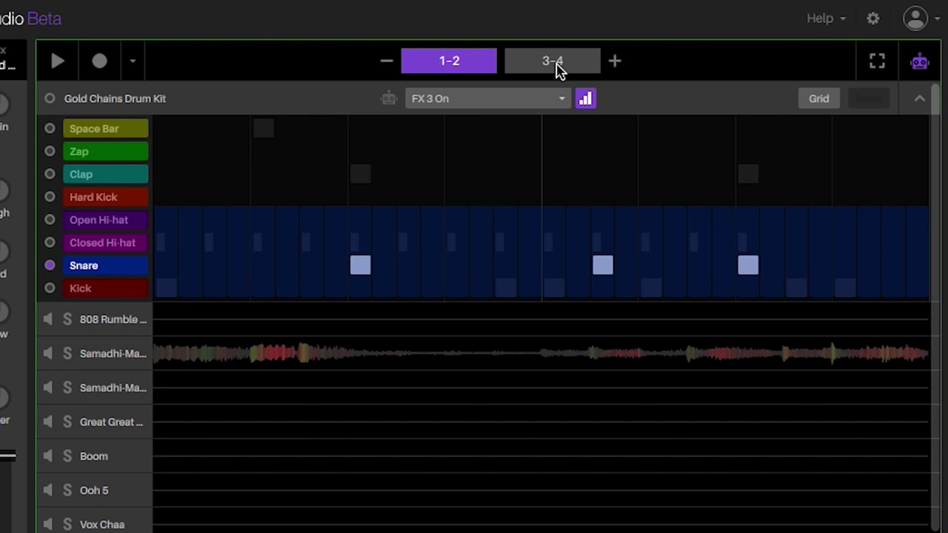
- On bars 3–4, paint FX 3 On over the last snare step
{"action": "left_click", "coordinate": [554, 63]}
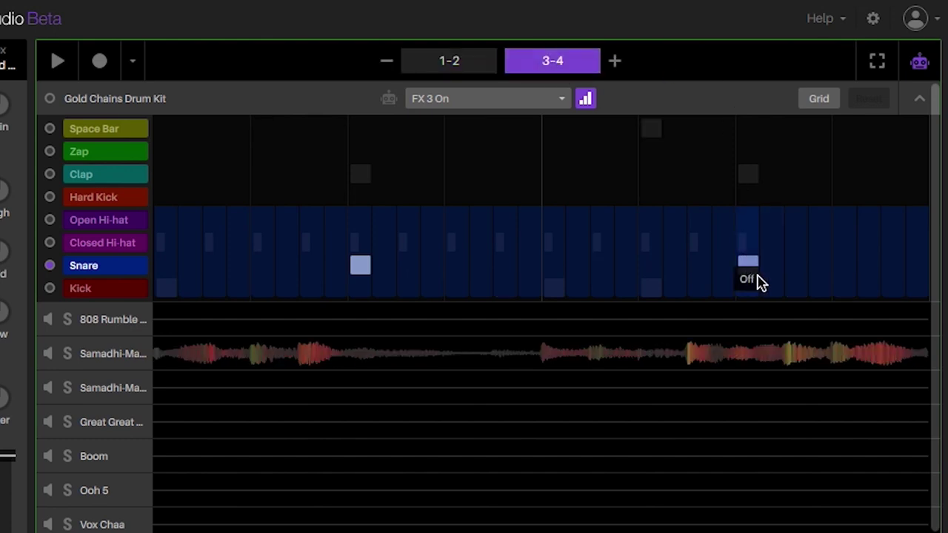
{"action": "mouse_move", "coordinate": [750, 265]}
{"action": "left_mouse_down"}
{"action": "mouse_move", "coordinate": [748, 157]}
{"action": "mouse_move", "coordinate": [912, 141]}
{"action": "left_mouse_up"}
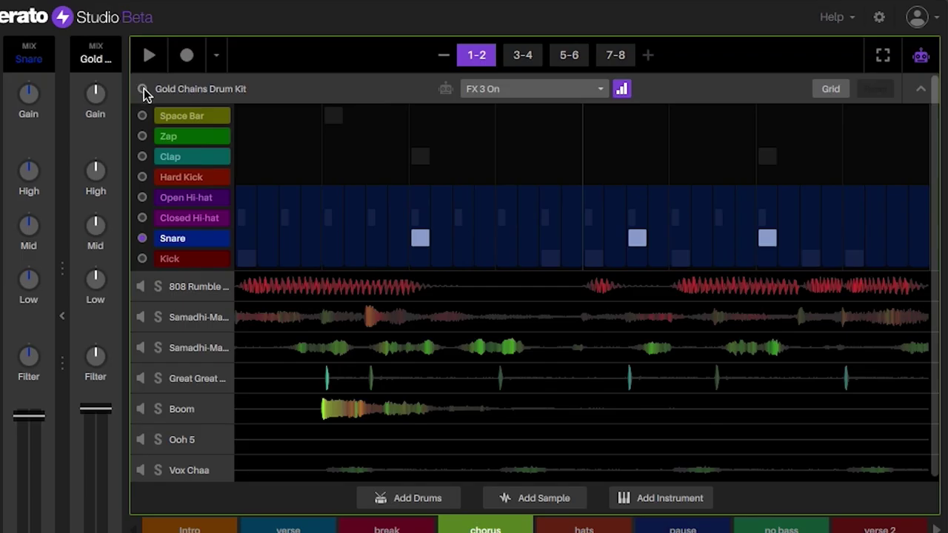
- Leave automation mode, then play and stop bars 3–4 with the closed hi-hat rolls
{"action": "left_click", "coordinate": [921, 56]}
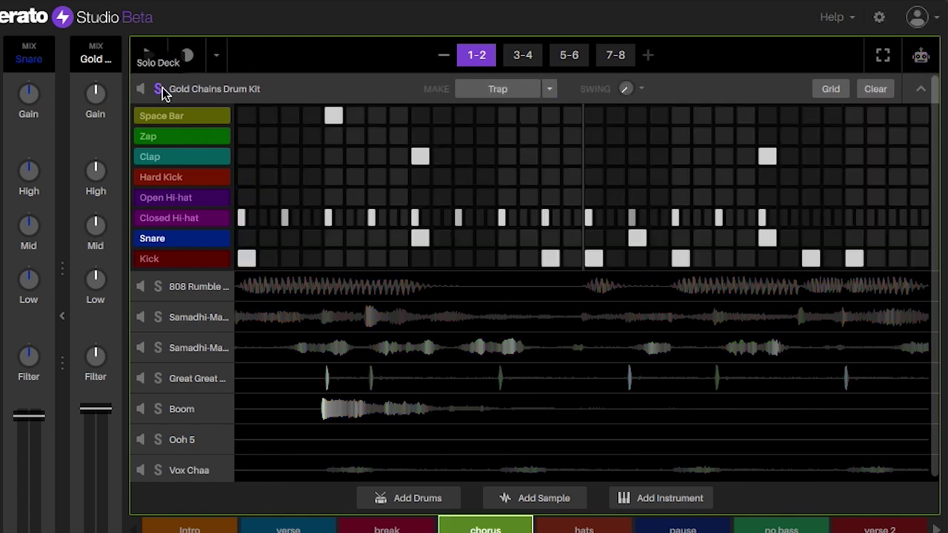
{"action": "key", "text": "space"}
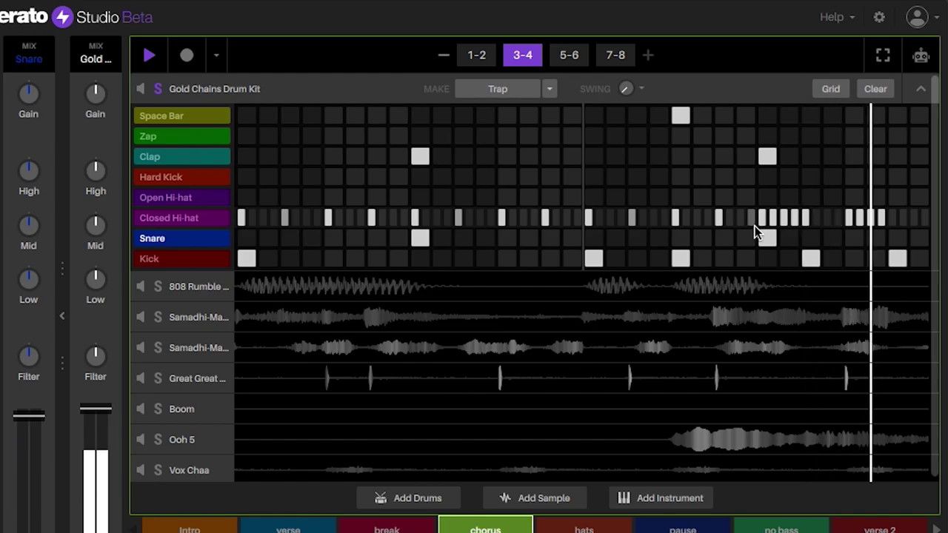
{"action": "key", "text": "space"}
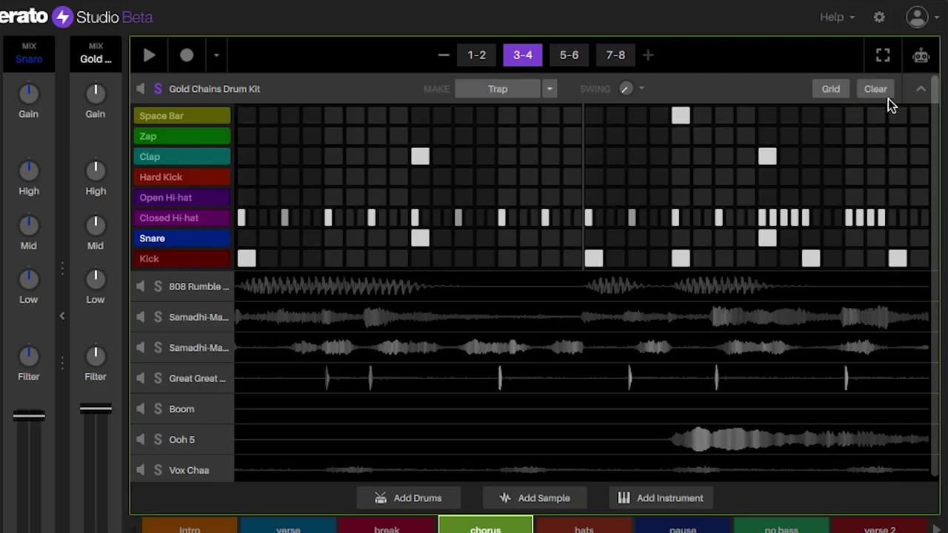
- Pick Key Shift automation for the Closed Hi-hat and draw a first dip near bar 4
{"action": "left_click", "coordinate": [921, 59]}
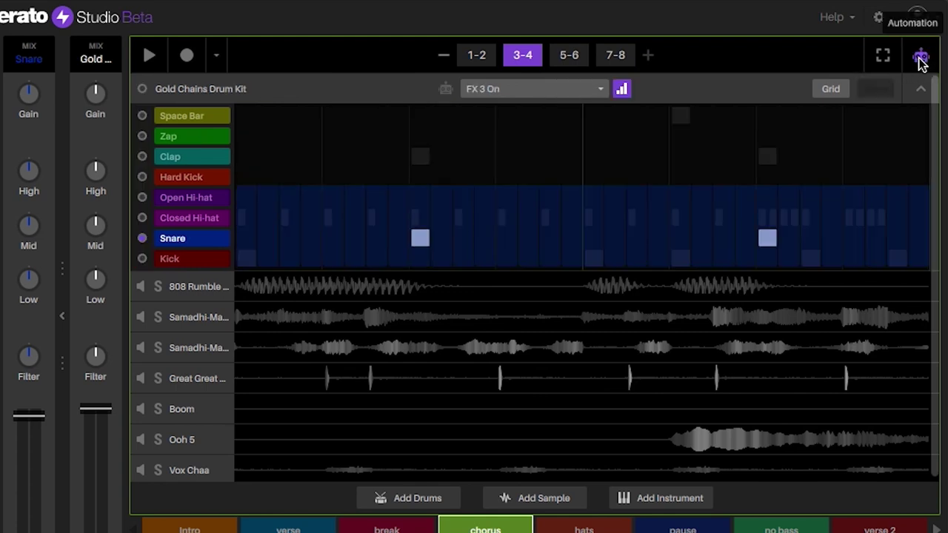
{"action": "left_click", "coordinate": [194, 218]}
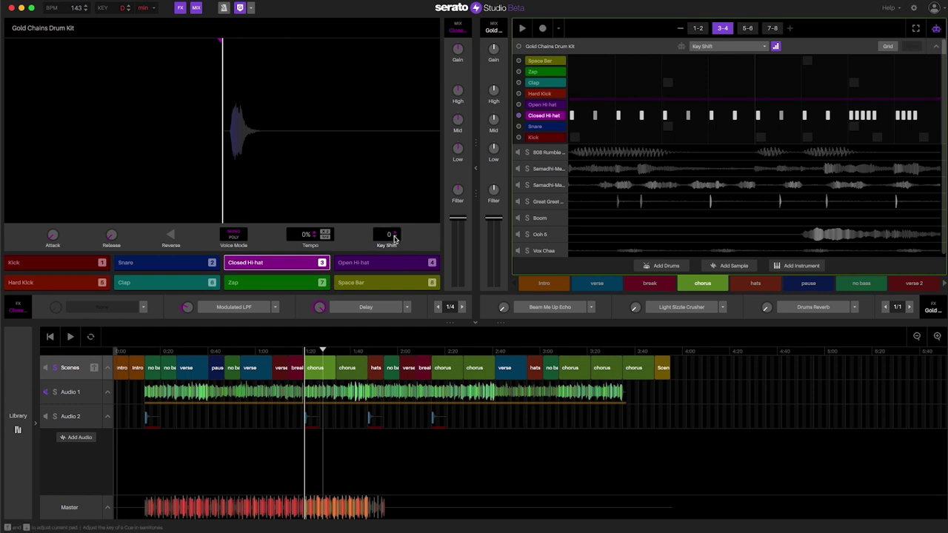
{"action": "left_click", "coordinate": [744, 47]}
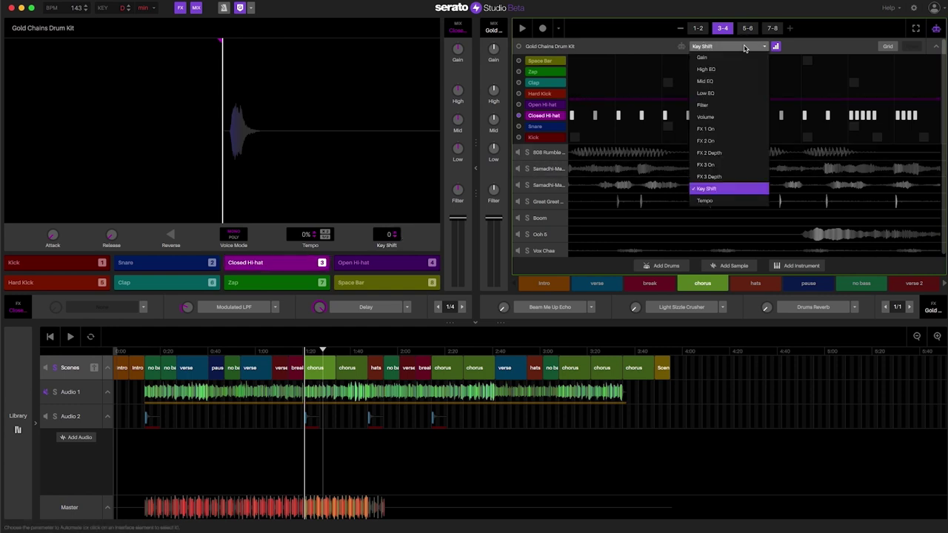
{"action": "left_click", "coordinate": [717, 190]}
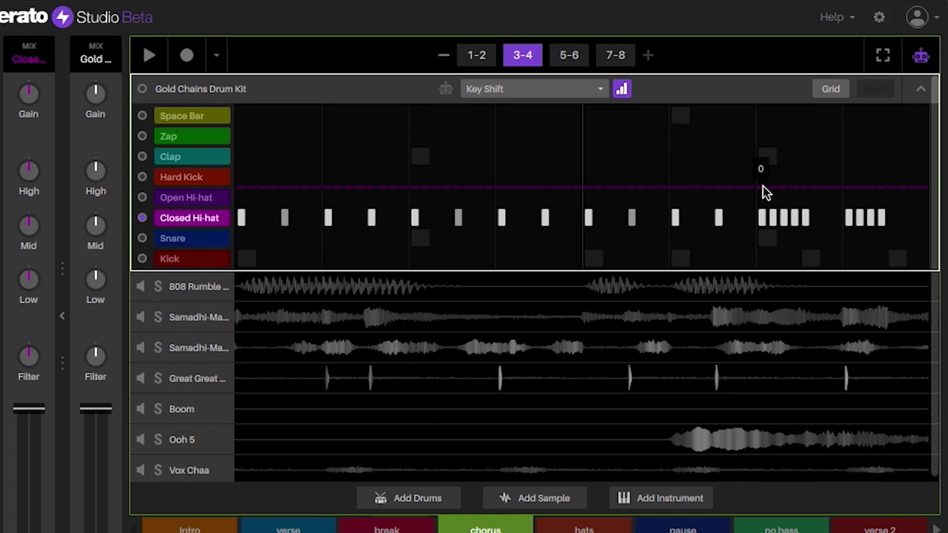
{"action": "left_click_drag", "start_coordinate": [763, 186], "coordinate": [772, 190]}
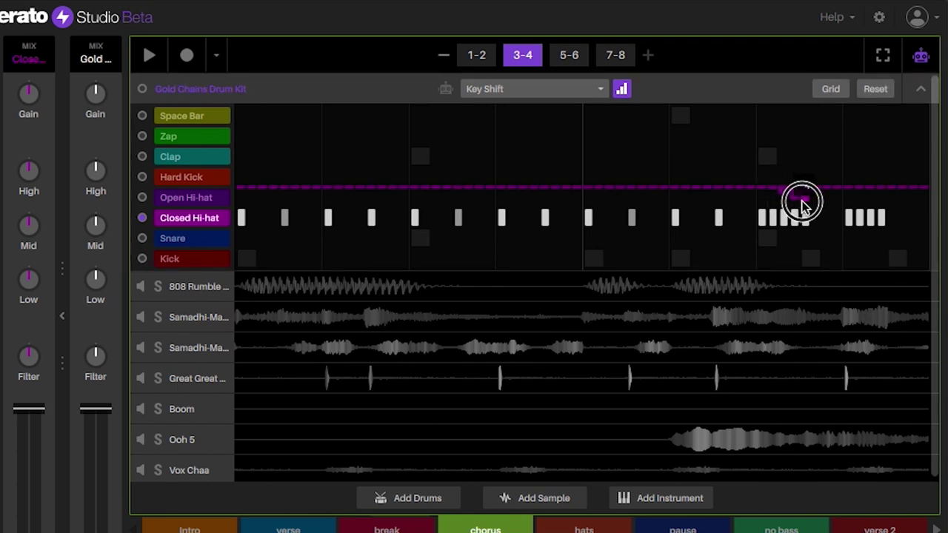
- Reset the drawn Key Shift bars, turn off Bar View, and drag a line point down to -6
{"action": "left_click_drag", "start_coordinate": [803, 201], "coordinate": [800, 187]}
{"action": "left_click", "coordinate": [874, 92]}
{"action": "left_click", "coordinate": [621, 90]}
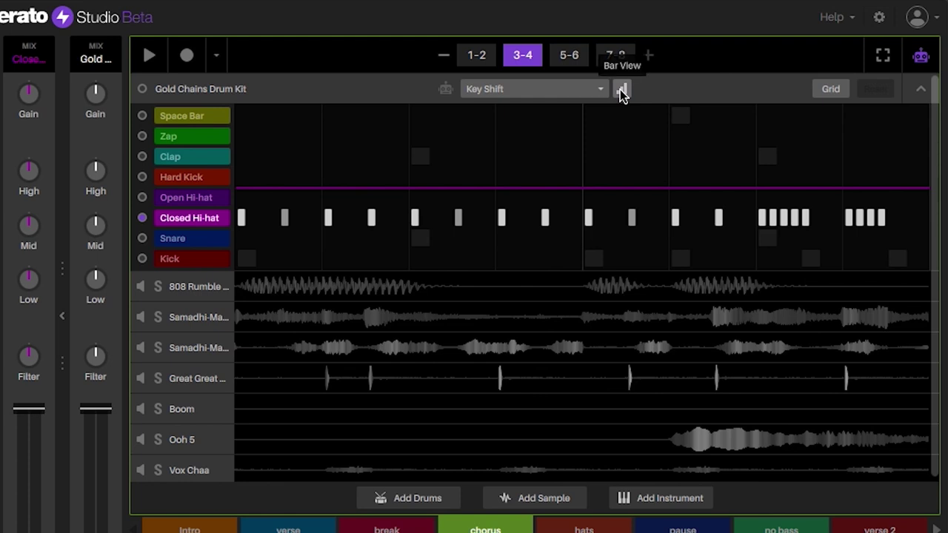
{"action": "left_click", "coordinate": [757, 189]}
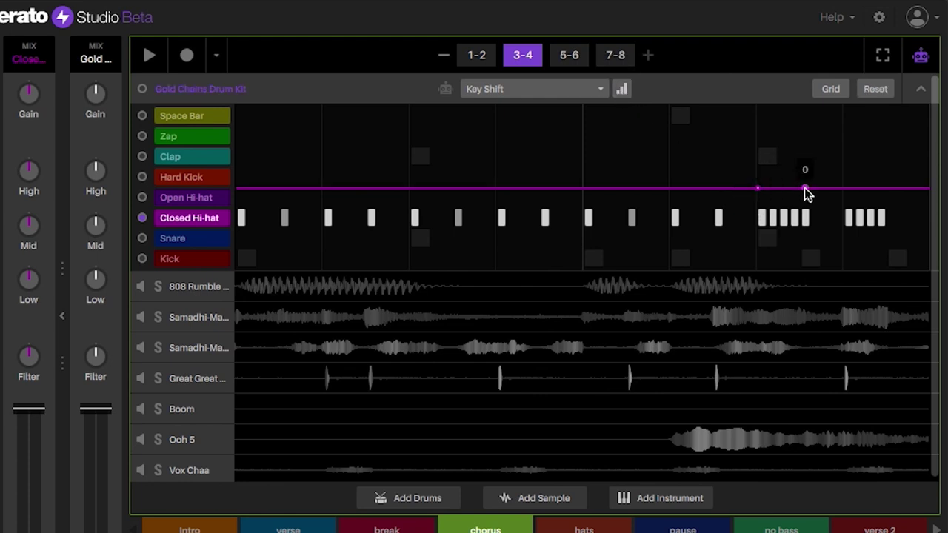
{"action": "left_click_drag", "start_coordinate": [797, 192], "coordinate": [808, 213]}
- Play the Gold Chains pattern through to bars 7–8 to hear the lowered hi-hat roll
{"action": "key", "text": "space"}
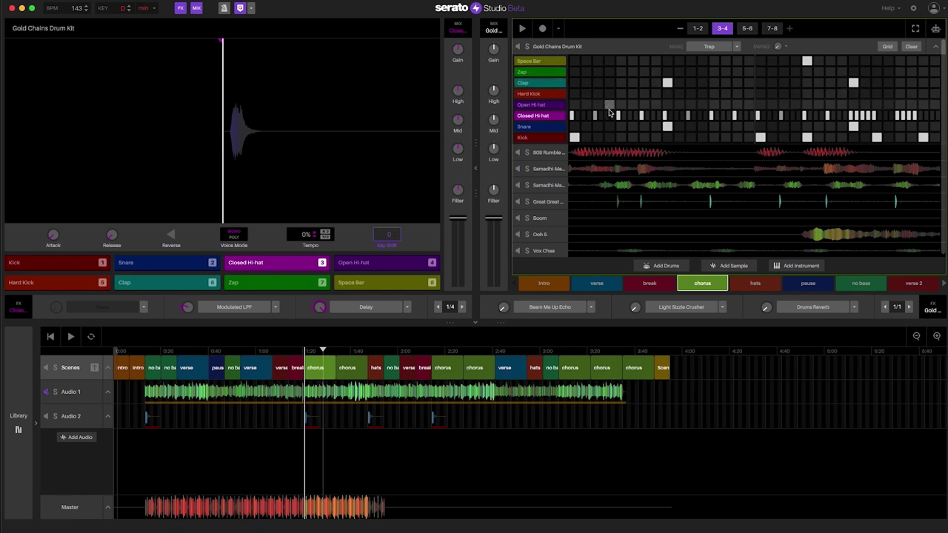
{"action": "key", "text": "space"}
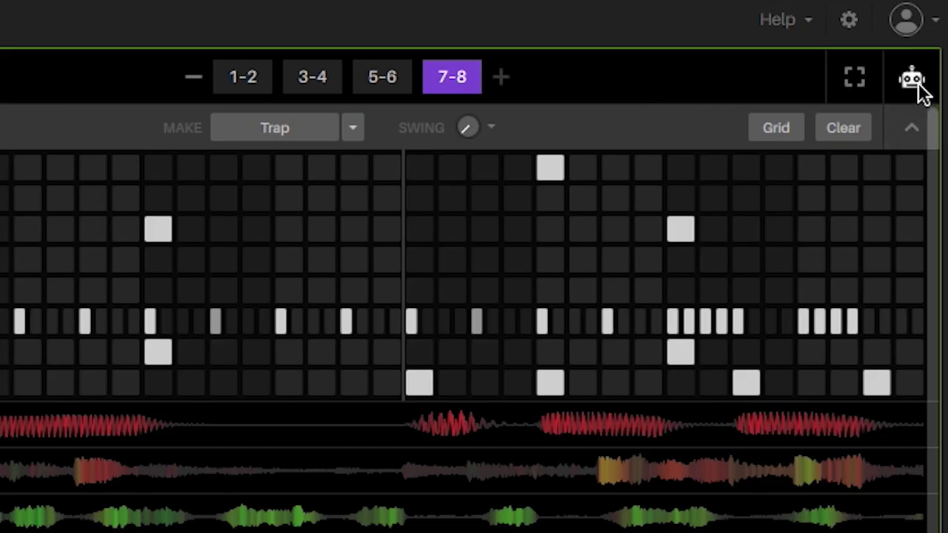
- Drag the Closed Hi-hat Key Shift line down to -8 near the end of bars 7–8, then play
{"action": "left_click", "coordinate": [936, 29]}
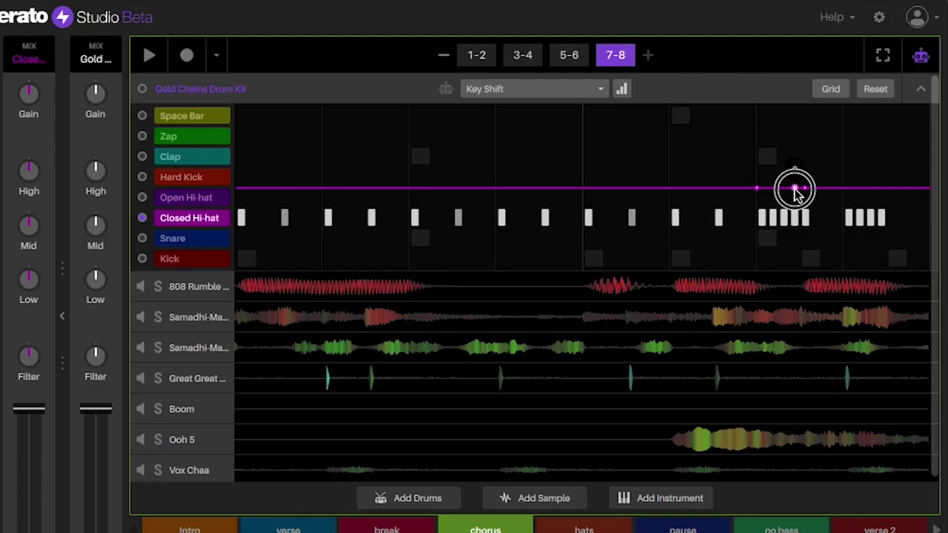
{"action": "mouse_move", "coordinate": [795, 191]}
{"action": "left_mouse_down"}
{"action": "mouse_move", "coordinate": [815, 218]}
{"action": "mouse_move", "coordinate": [806, 191]}
{"action": "left_mouse_up"}
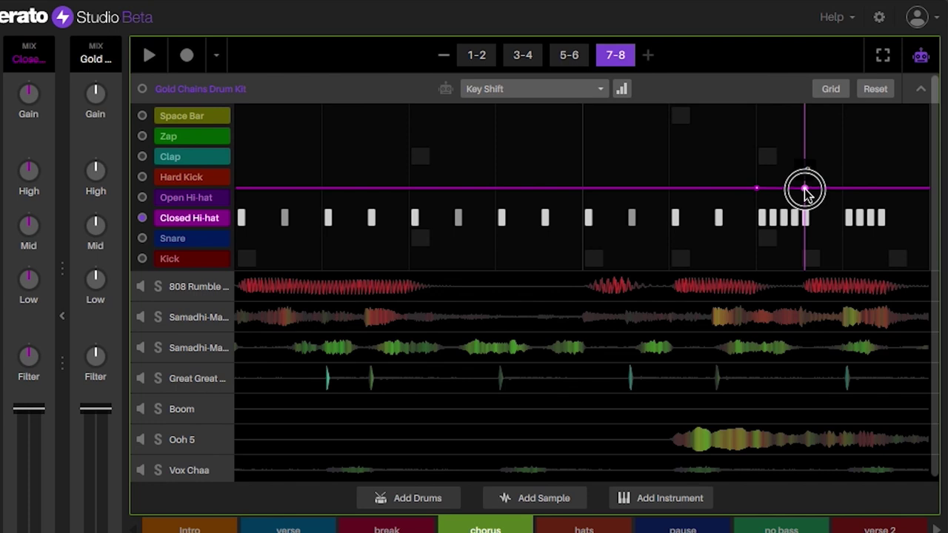
{"action": "left_click_drag", "start_coordinate": [793, 191], "coordinate": [804, 215]}
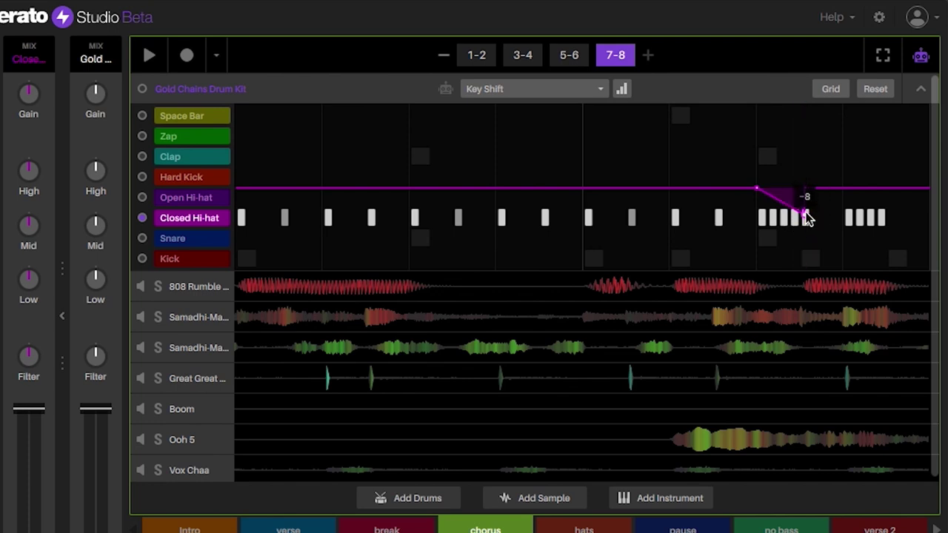
{"action": "left_click_drag", "start_coordinate": [808, 217], "coordinate": [804, 218]}
{"action": "key", "text": "space"}
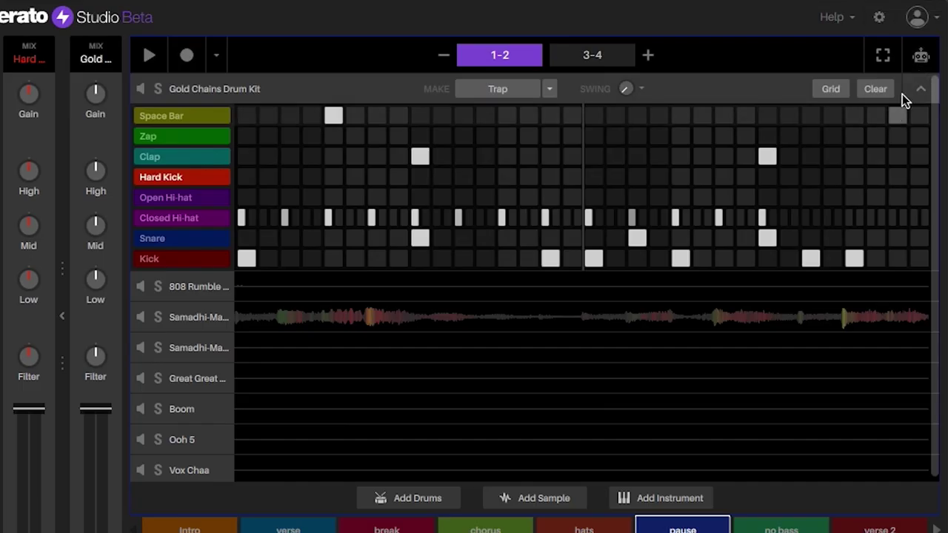
- Automate Mute on the whole Gold Chains Drum Kit, paint it On over the opening beats, and play
{"action": "left_click", "coordinate": [921, 59]}
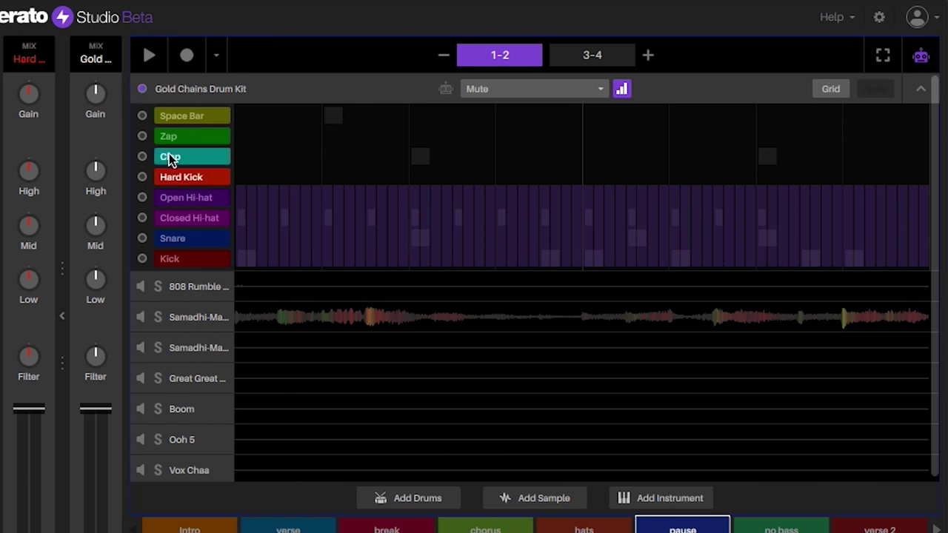
{"action": "left_click", "coordinate": [142, 116]}
{"action": "left_click", "coordinate": [141, 134]}
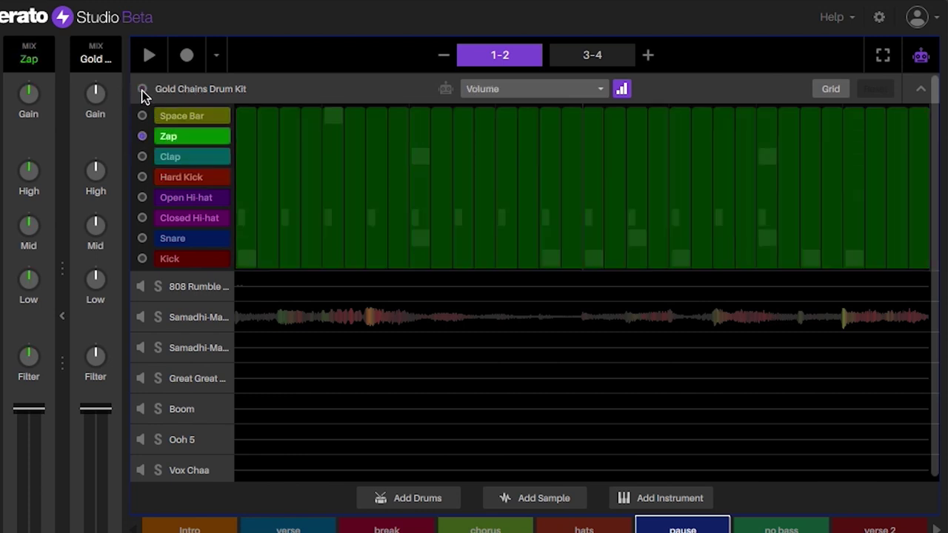
{"action": "left_click", "coordinate": [141, 89]}
{"action": "left_click", "coordinate": [561, 91]}
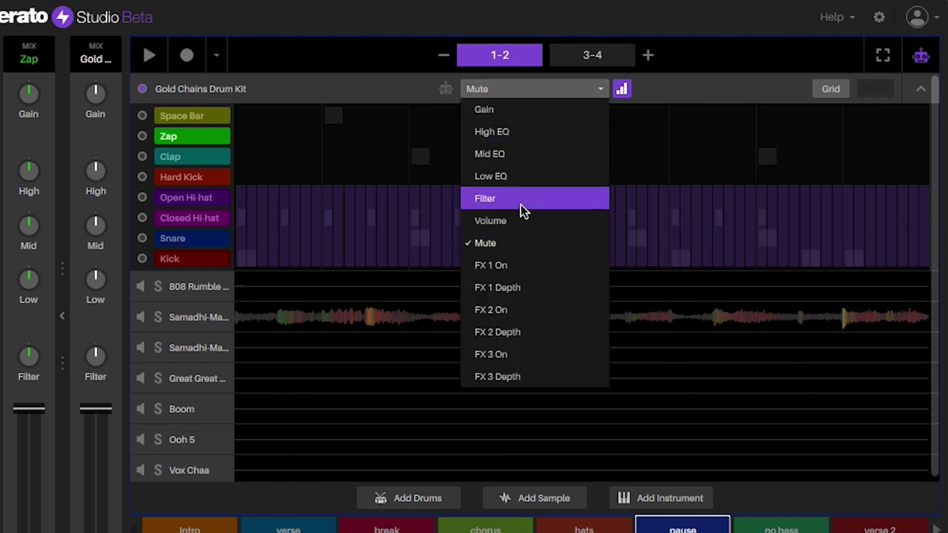
{"action": "left_click", "coordinate": [389, 91]}
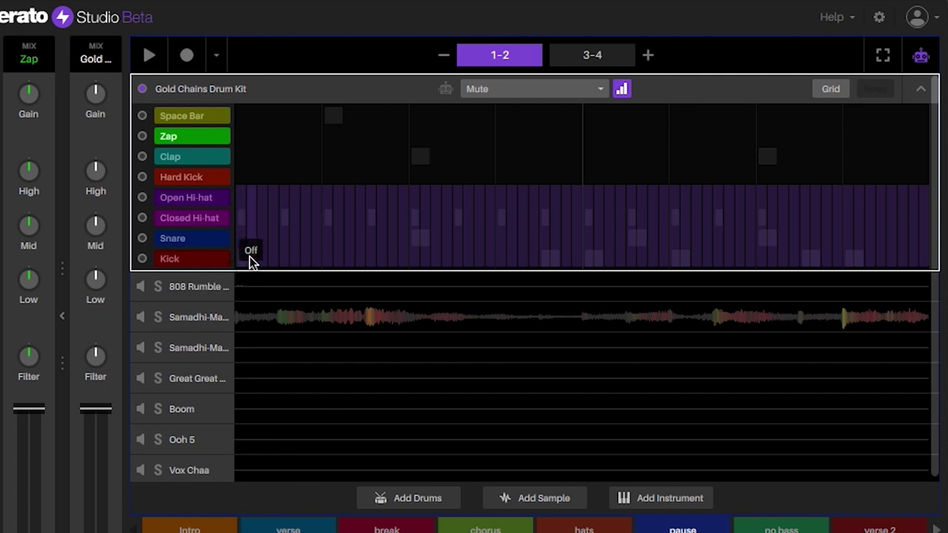
{"action": "mouse_move", "coordinate": [244, 254]}
{"action": "left_mouse_down"}
{"action": "mouse_move", "coordinate": [243, 122]}
{"action": "mouse_move", "coordinate": [286, 116]}
{"action": "mouse_move", "coordinate": [401, 142]}
{"action": "left_mouse_up"}
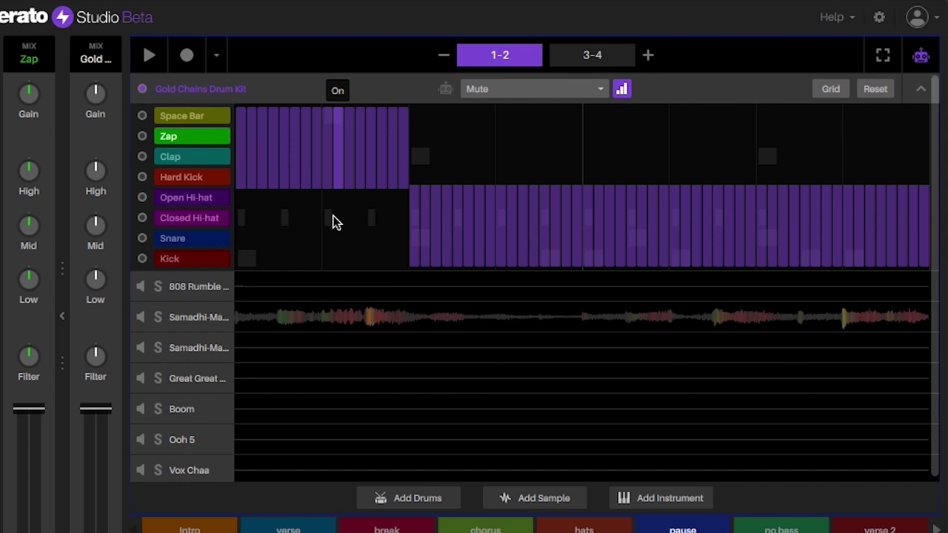
{"action": "left_click", "coordinate": [151, 54]}
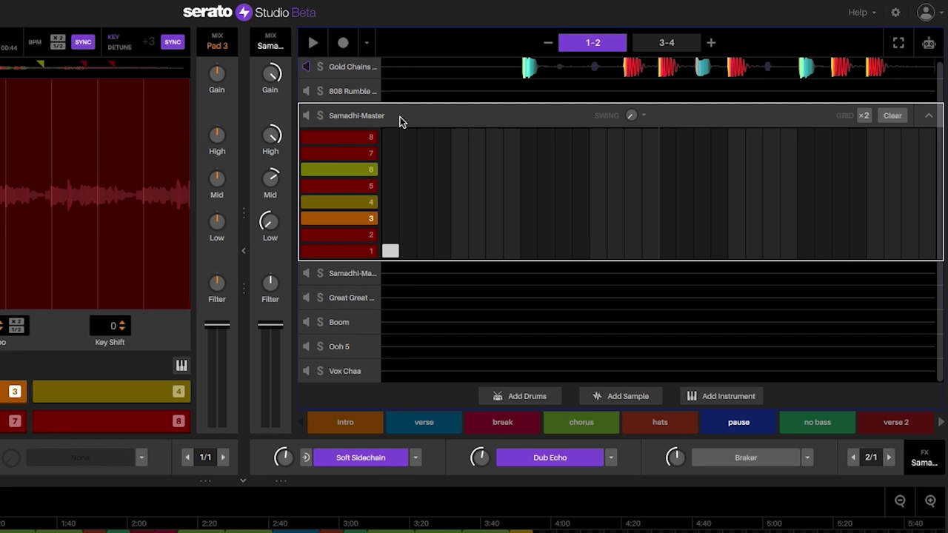
- With Braker in FX slot 3, paint FX 3 On over the first eight Samadhi-Master steps and play
{"action": "left_click", "coordinate": [808, 460]}
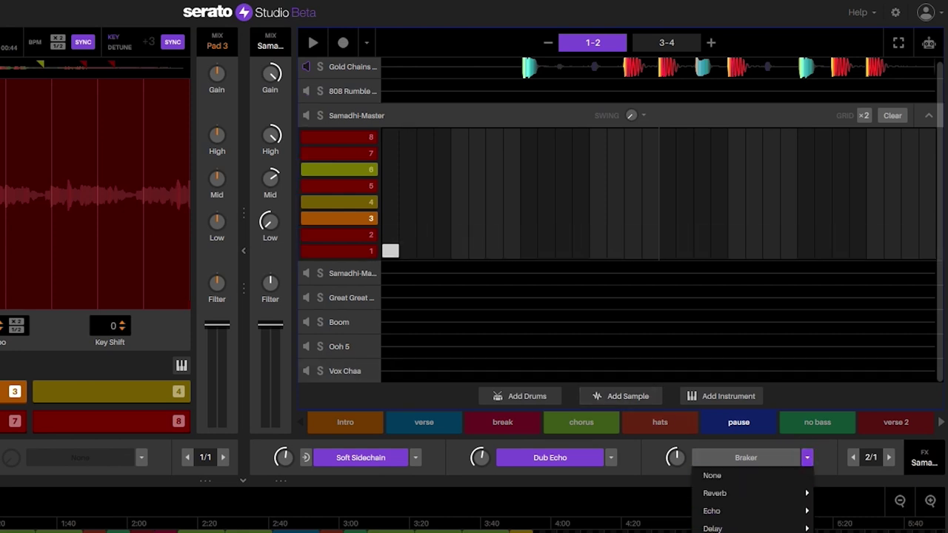
{"action": "left_click", "coordinate": [748, 459]}
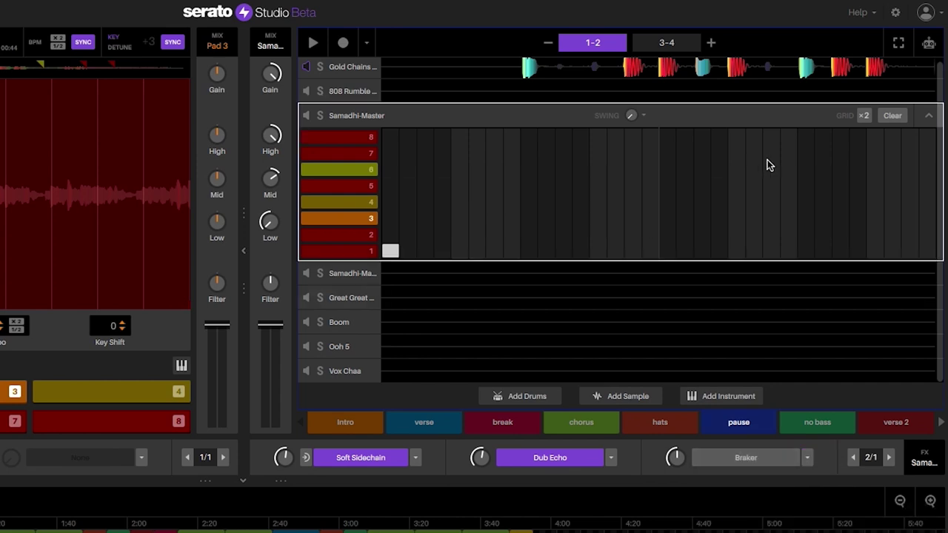
{"action": "left_click", "coordinate": [929, 44]}
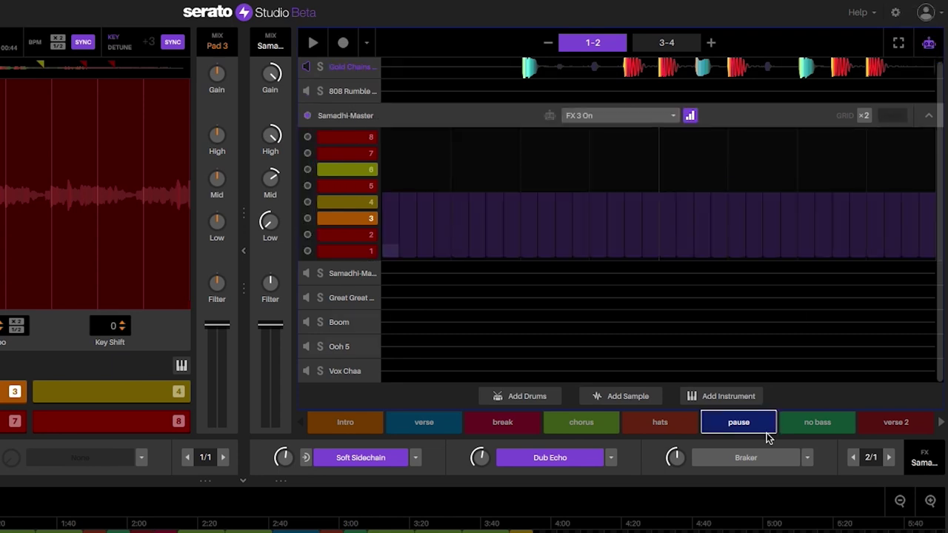
{"action": "left_click", "coordinate": [747, 458]}
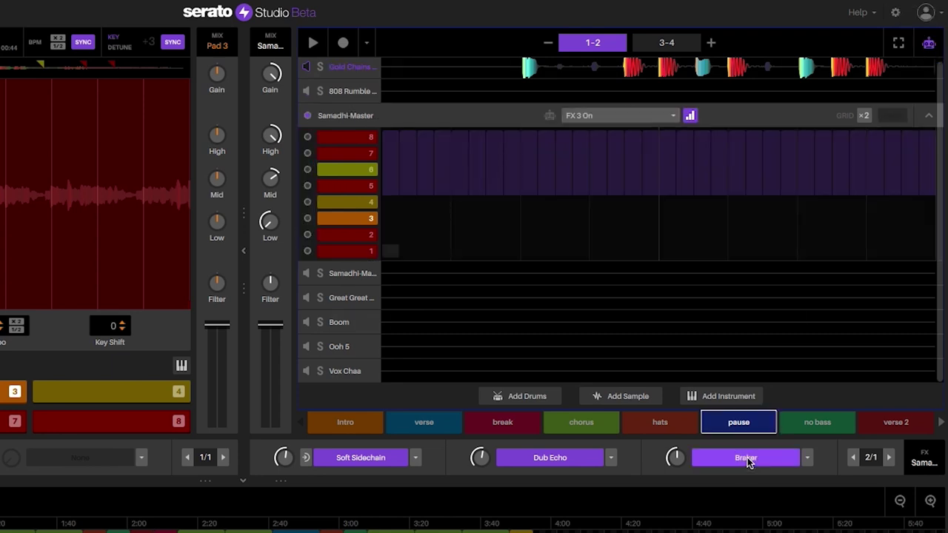
{"action": "left_click", "coordinate": [749, 462]}
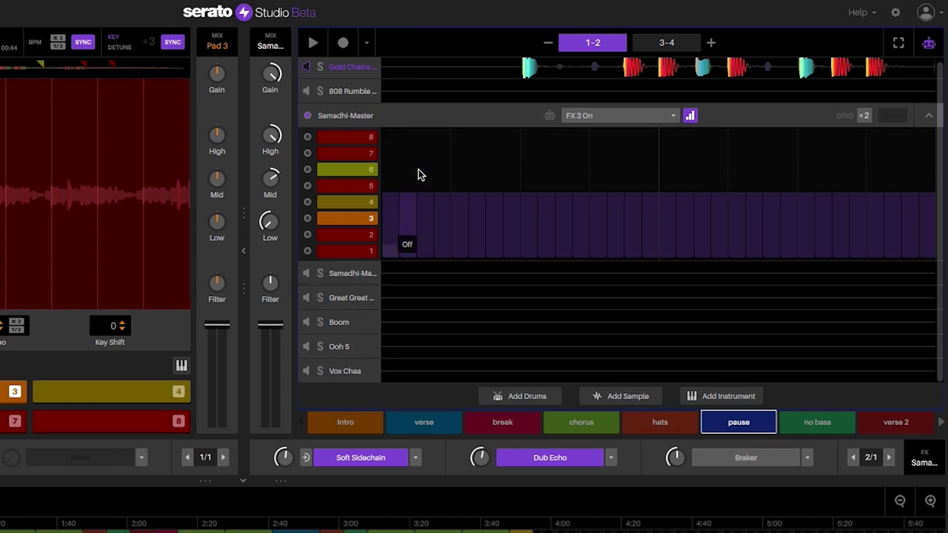
{"action": "mouse_move", "coordinate": [391, 209]}
{"action": "left_mouse_down"}
{"action": "mouse_move", "coordinate": [388, 158]}
{"action": "mouse_move", "coordinate": [411, 131]}
{"action": "mouse_move", "coordinate": [507, 146]}
{"action": "left_mouse_up"}
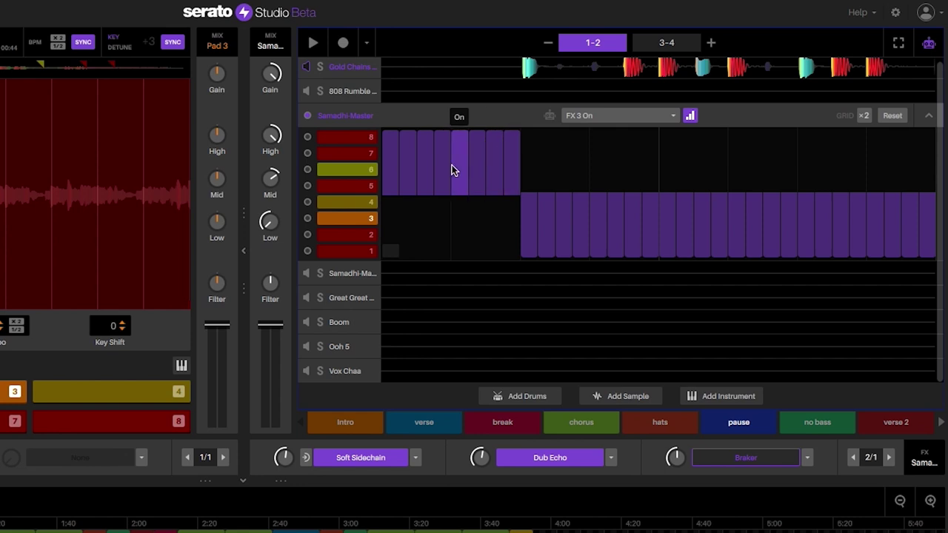
{"action": "key", "text": "space"}
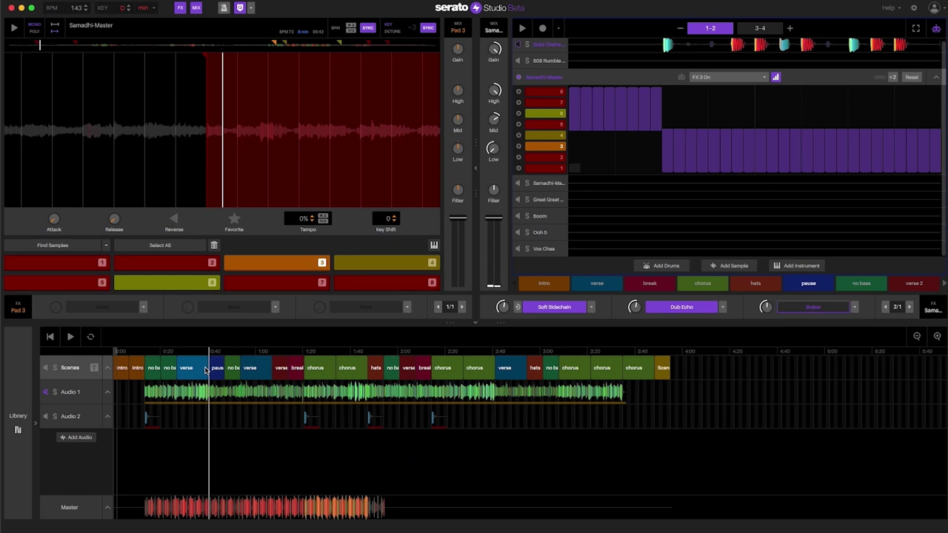
- Start song playback from the first verse block in the arrangement's Scenes track
{"action": "left_click", "coordinate": [202, 370]}
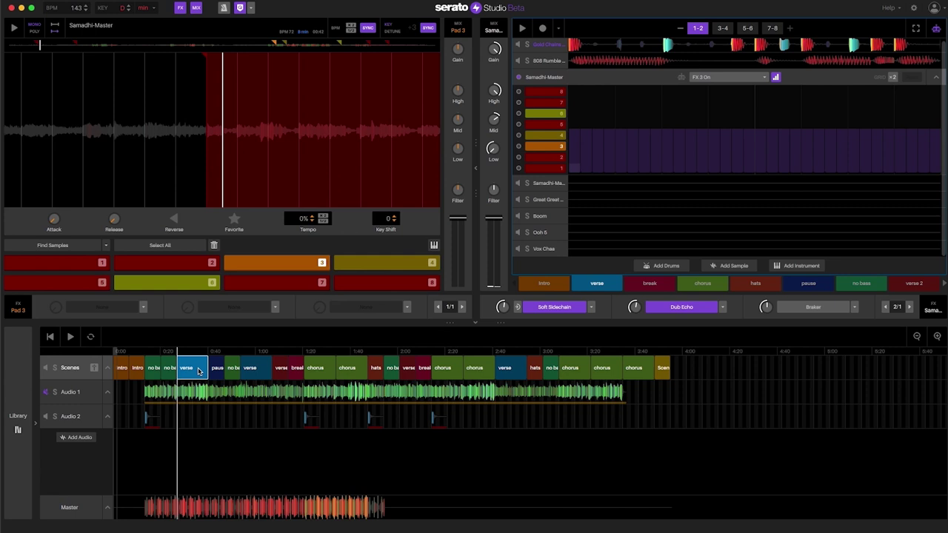
{"action": "key", "text": "space"}
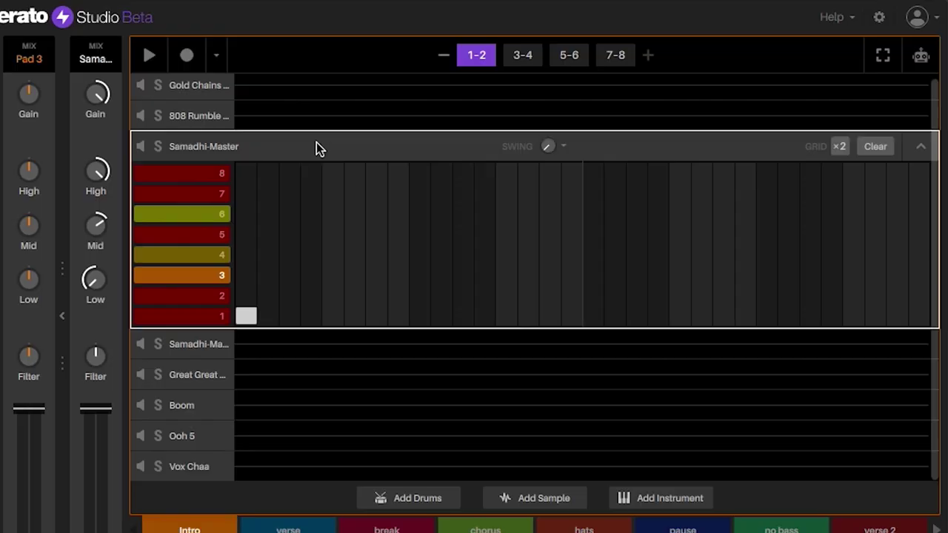
- Enable Filter automation on Samadhi-Master and drag the line down to -41.9
{"action": "left_click", "coordinate": [920, 59]}
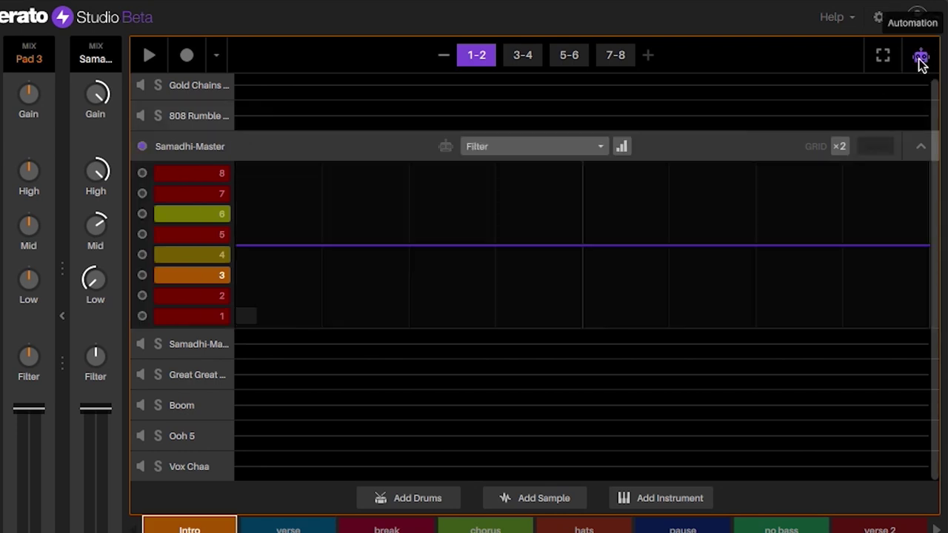
{"action": "left_click", "coordinate": [95, 356]}
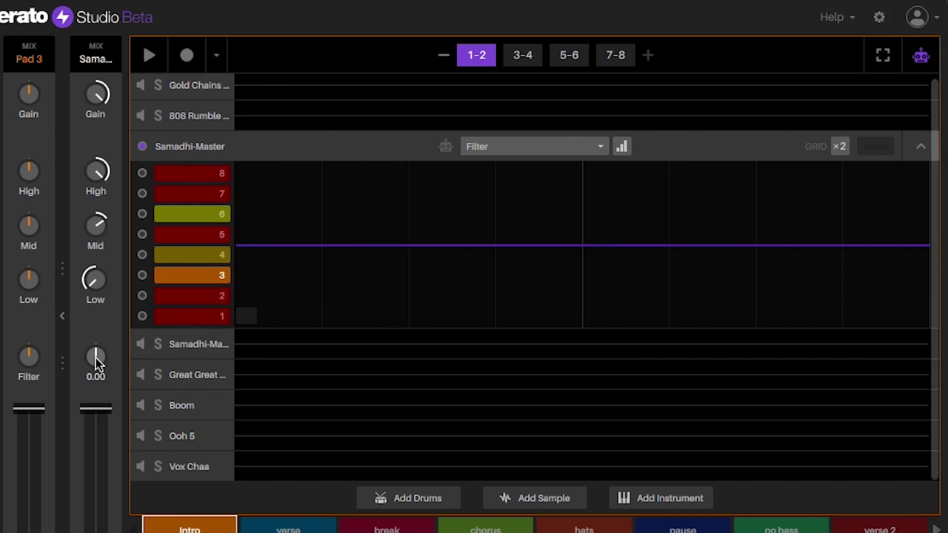
{"action": "left_click", "coordinate": [239, 246]}
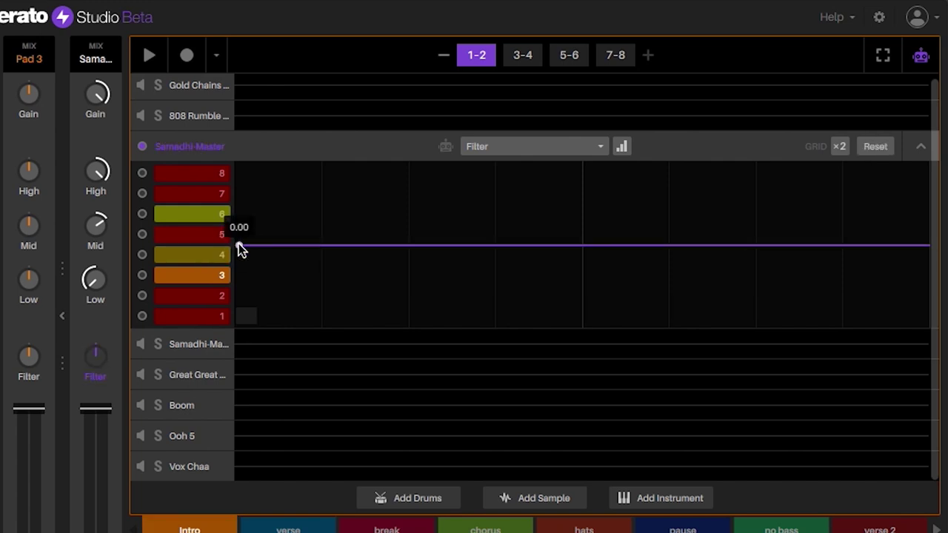
{"action": "left_click_drag", "start_coordinate": [239, 249], "coordinate": [235, 316]}
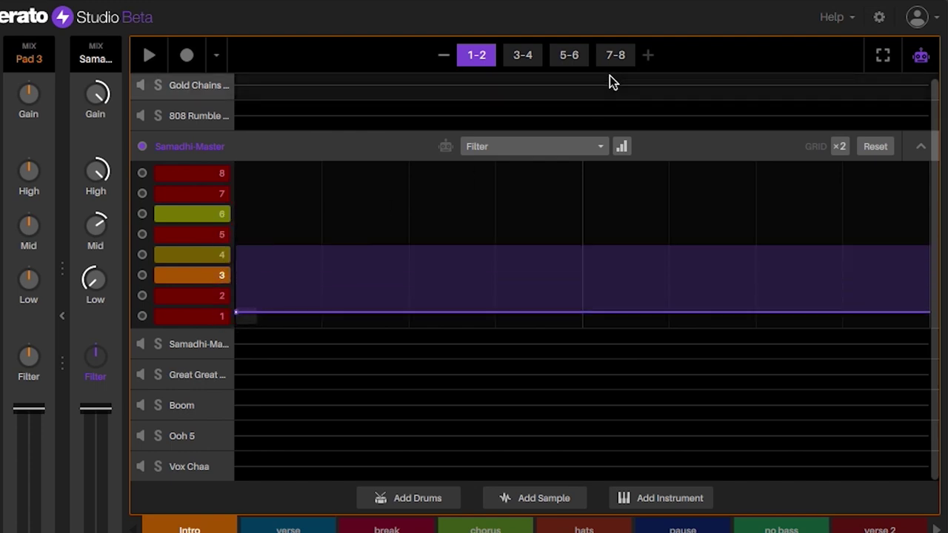
- In pattern 7-8, raise the Filter line's right end back up to its middle level
{"action": "left_click", "coordinate": [622, 147]}
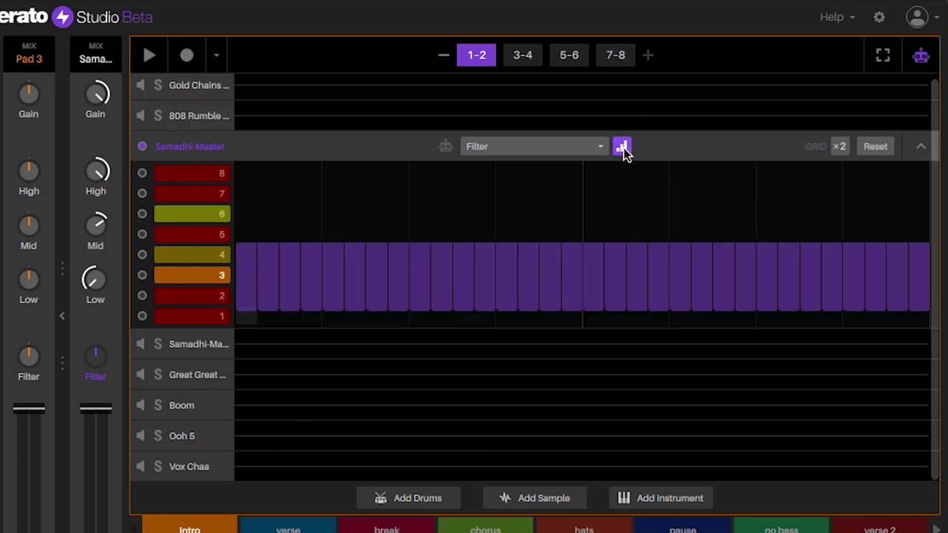
{"action": "left_click", "coordinate": [623, 147]}
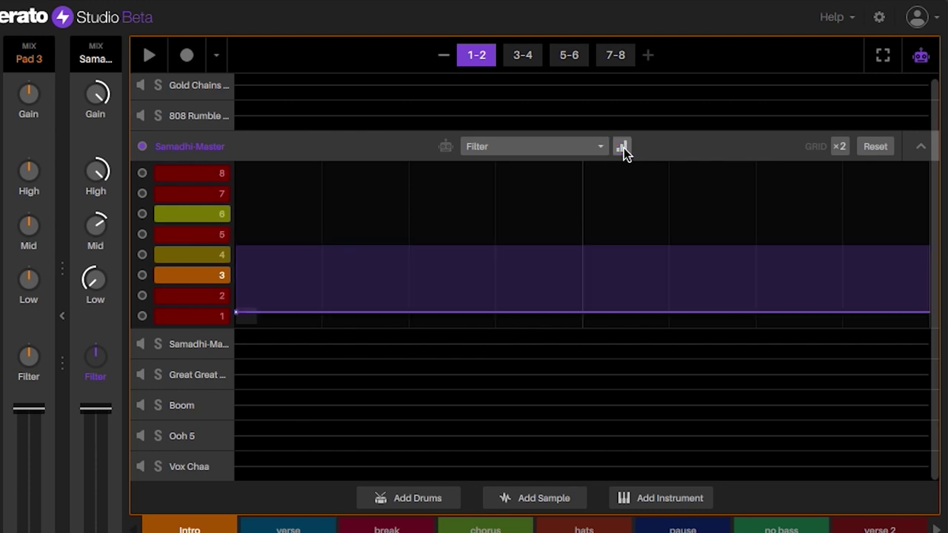
{"action": "left_click", "coordinate": [619, 57]}
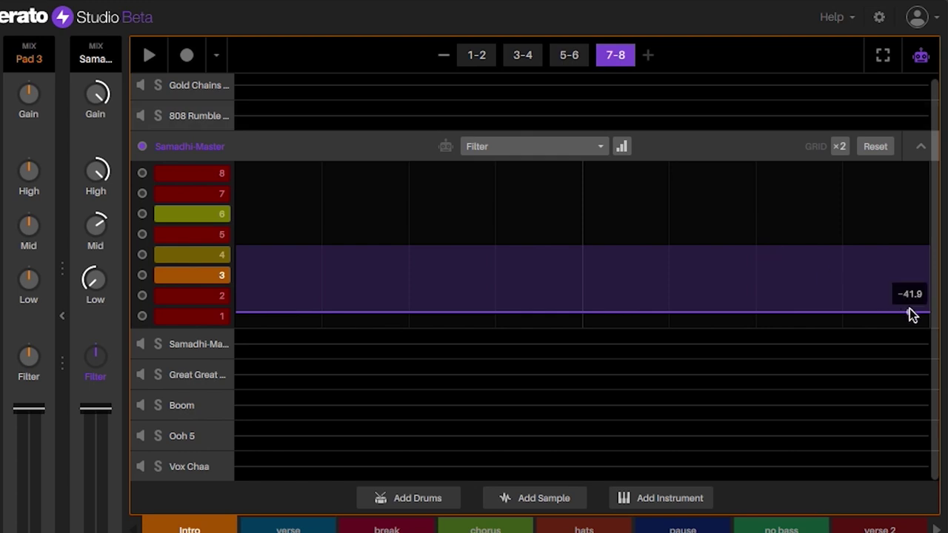
{"action": "left_click_drag", "start_coordinate": [912, 315], "coordinate": [926, 245]}
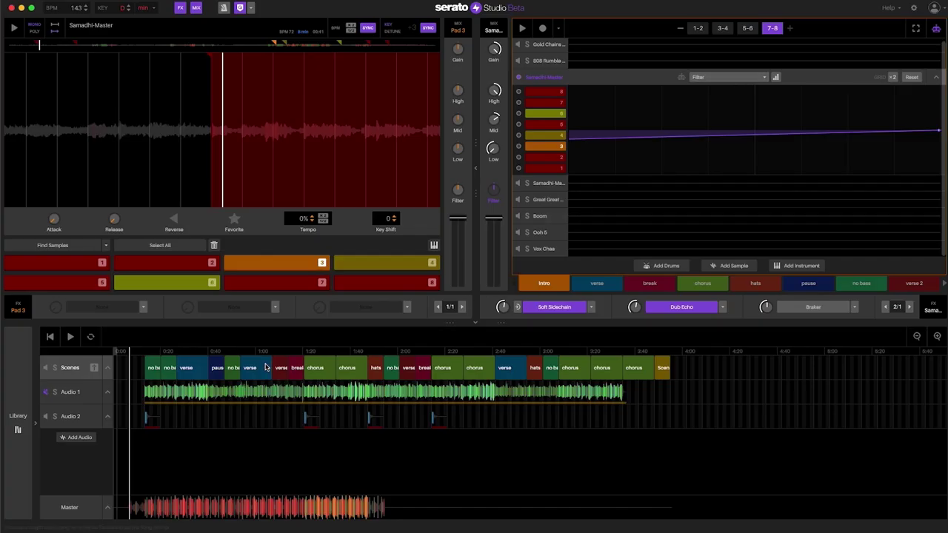
- Place the Intro scene at the start of the Scenes track and play the song from the top
{"action": "left_click_drag", "start_coordinate": [544, 284], "coordinate": [137, 364]}
{"action": "key", "text": "space"}
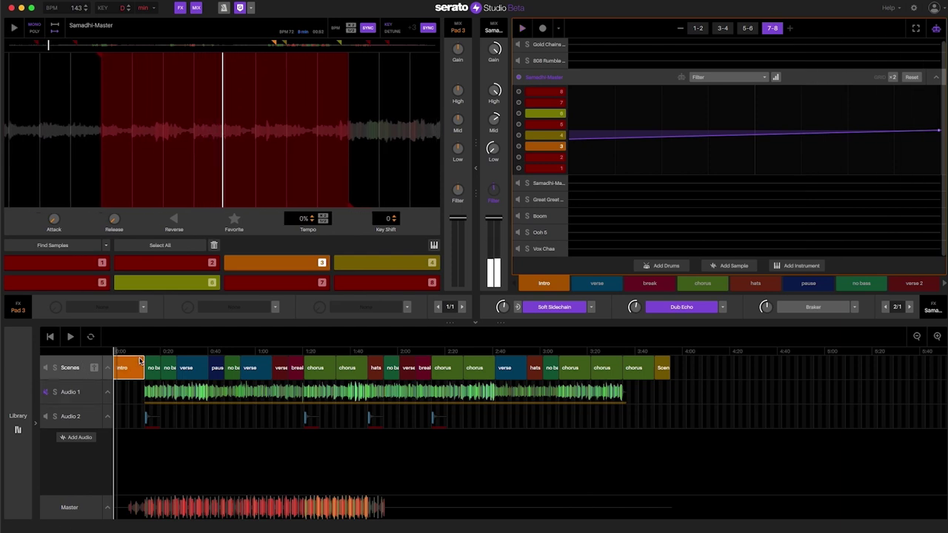
{"action": "left_click", "coordinate": [71, 338]}
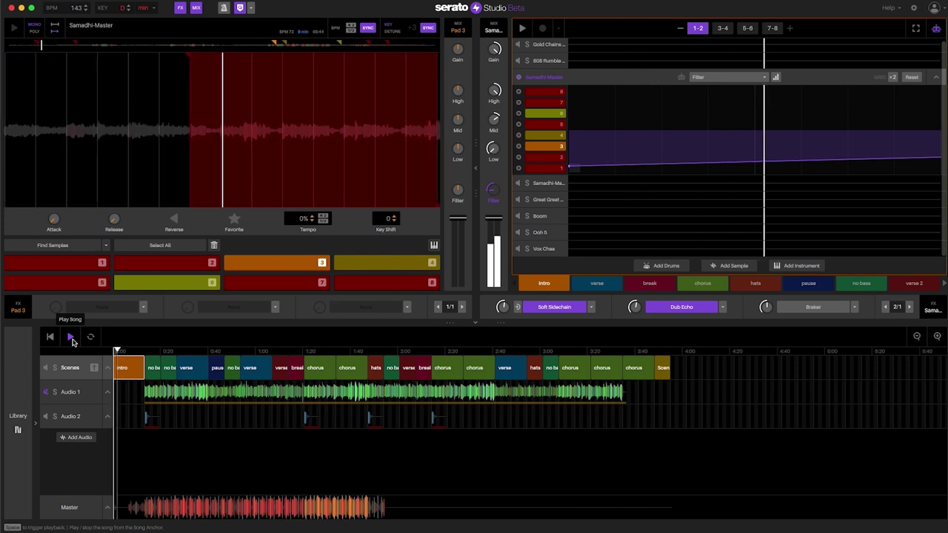